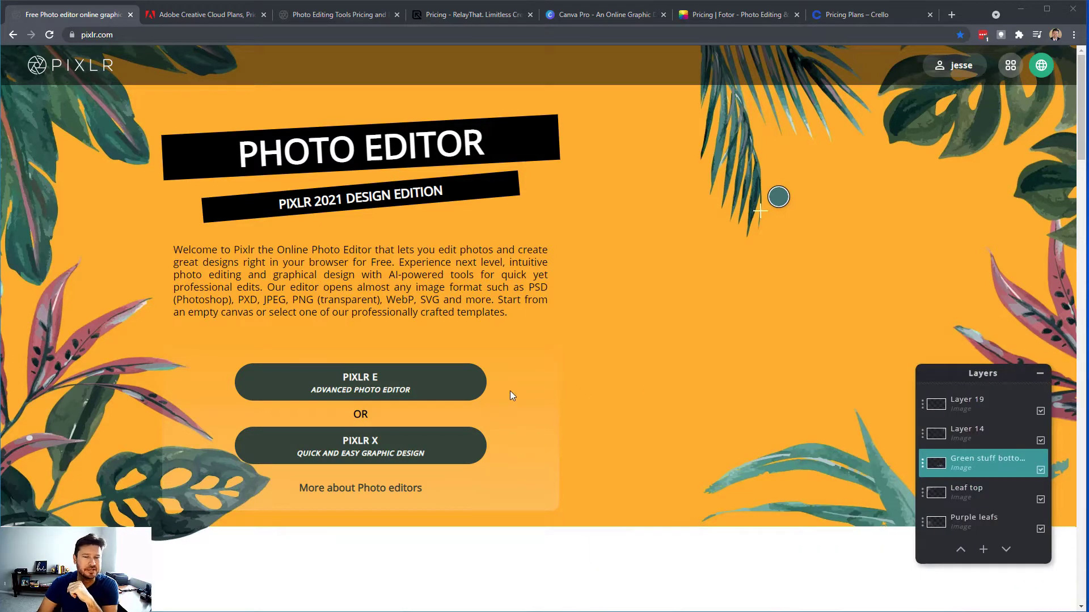
# - Open Pixlr E and browse its temporary projects and ready-made design templates
pyautogui.click(377, 383)
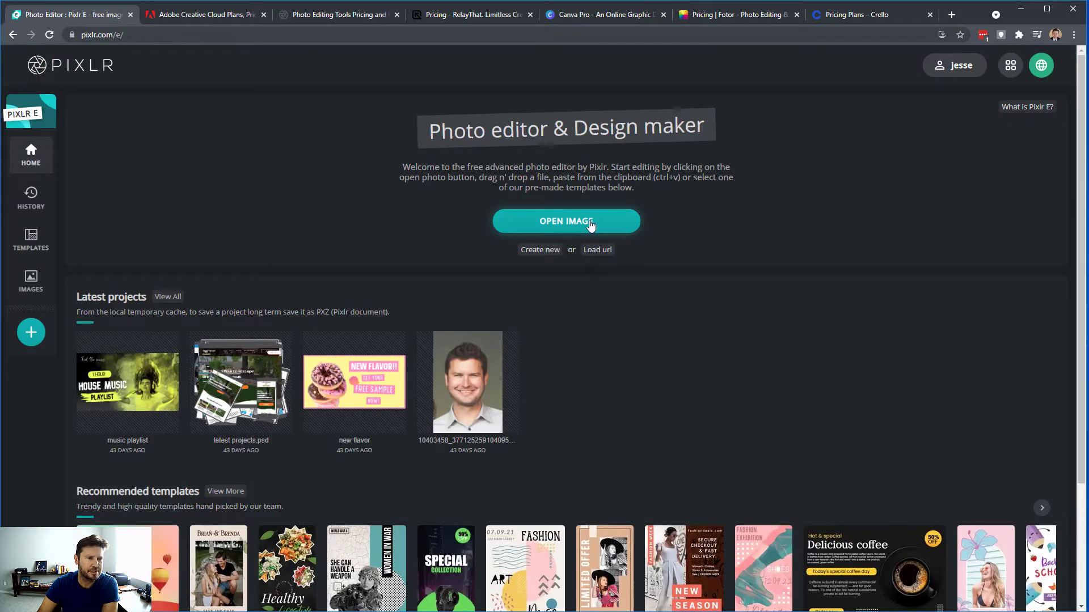
pyautogui.click(31, 197)
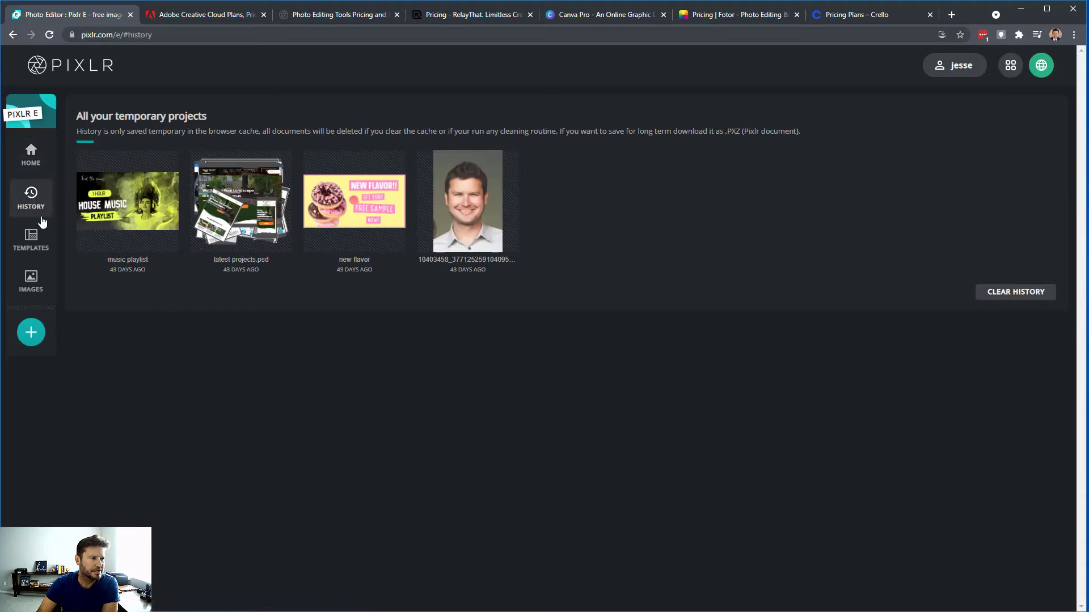
pyautogui.click(30, 239)
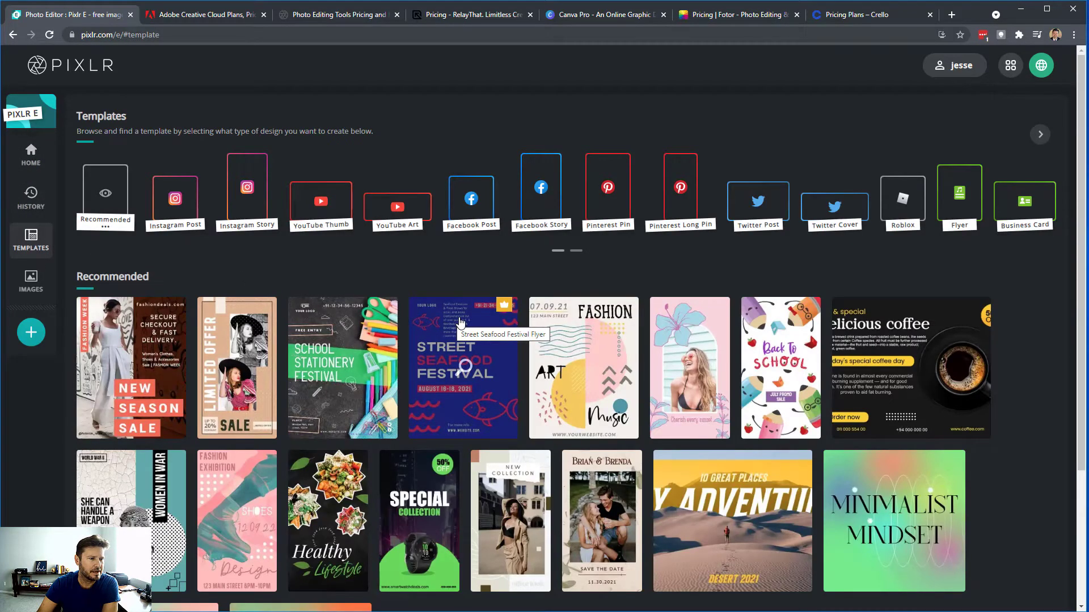
pyautogui.scroll(-3, 461, 322)
pyautogui.scroll(3, 151, 282)
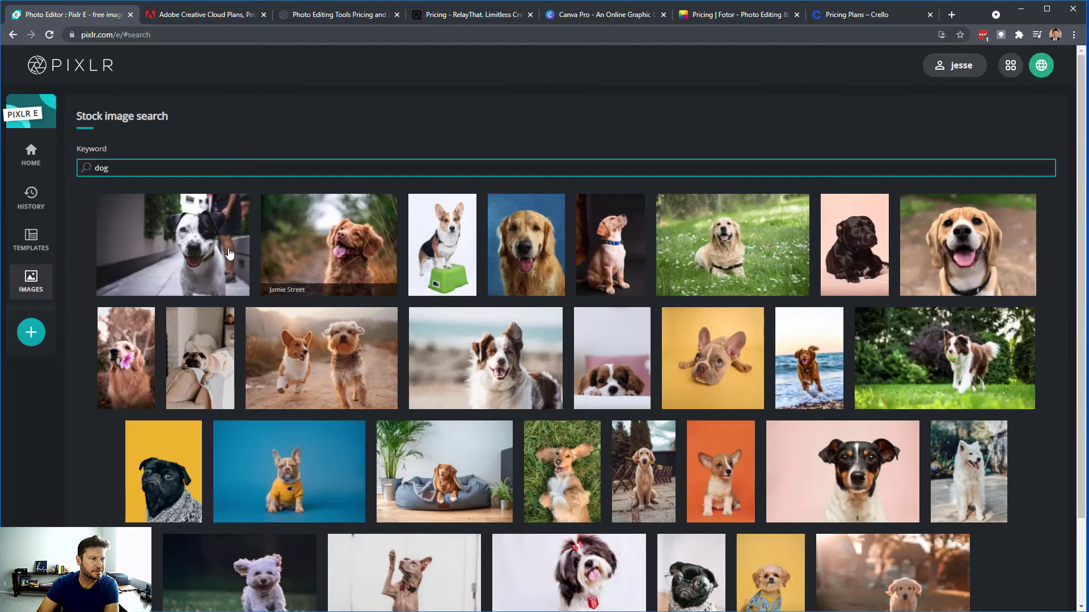
# - Open the first dog stock photo at Web size 1280×854 and unlock its Background layer
pyautogui.click(202, 247)
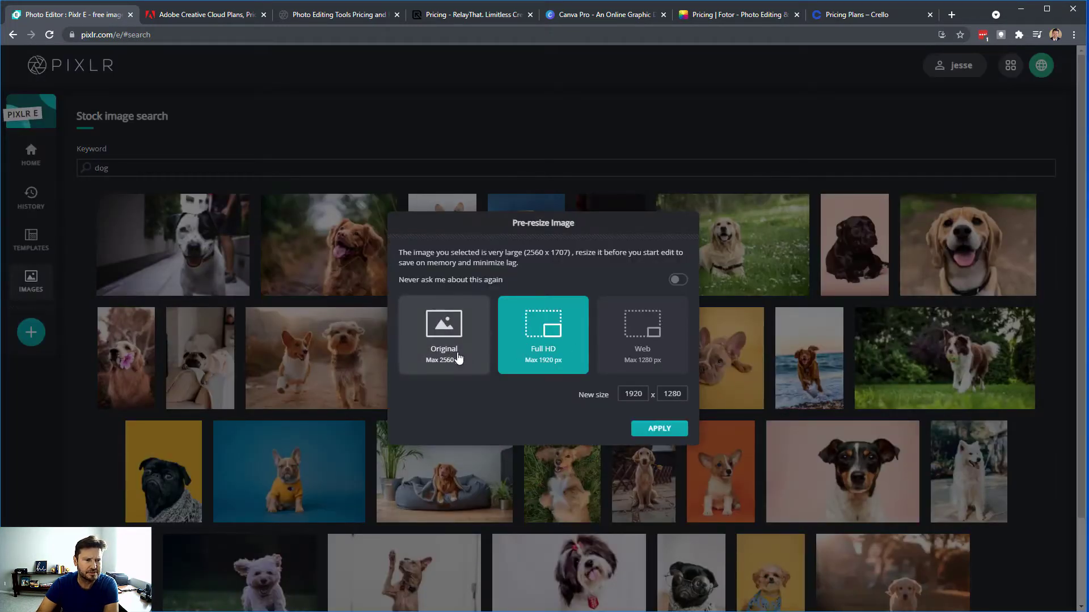
pyautogui.click(642, 340)
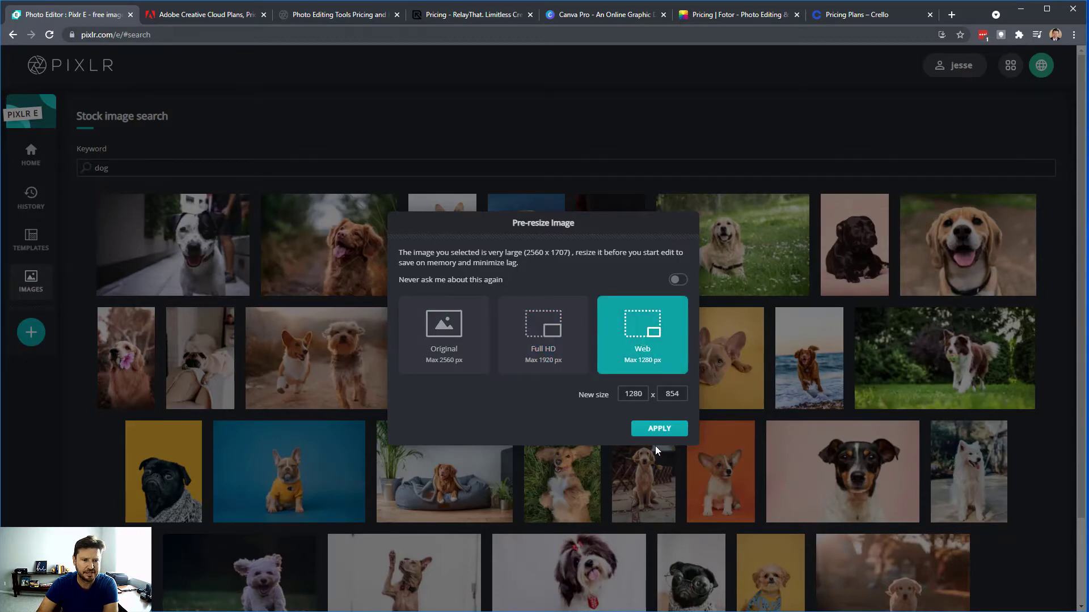
pyautogui.click(659, 429)
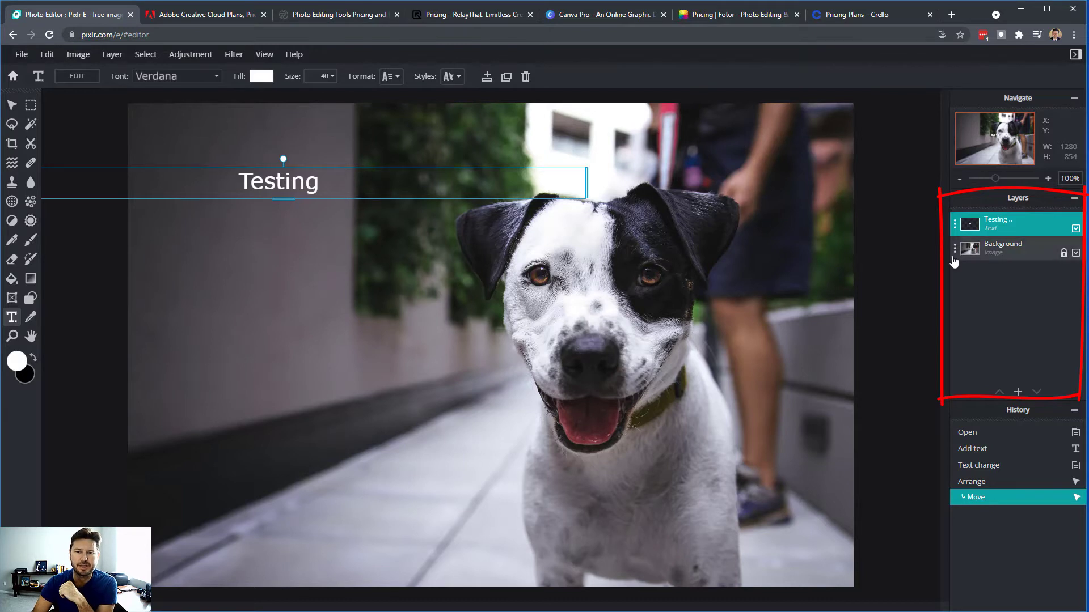
pyautogui.click(1063, 253)
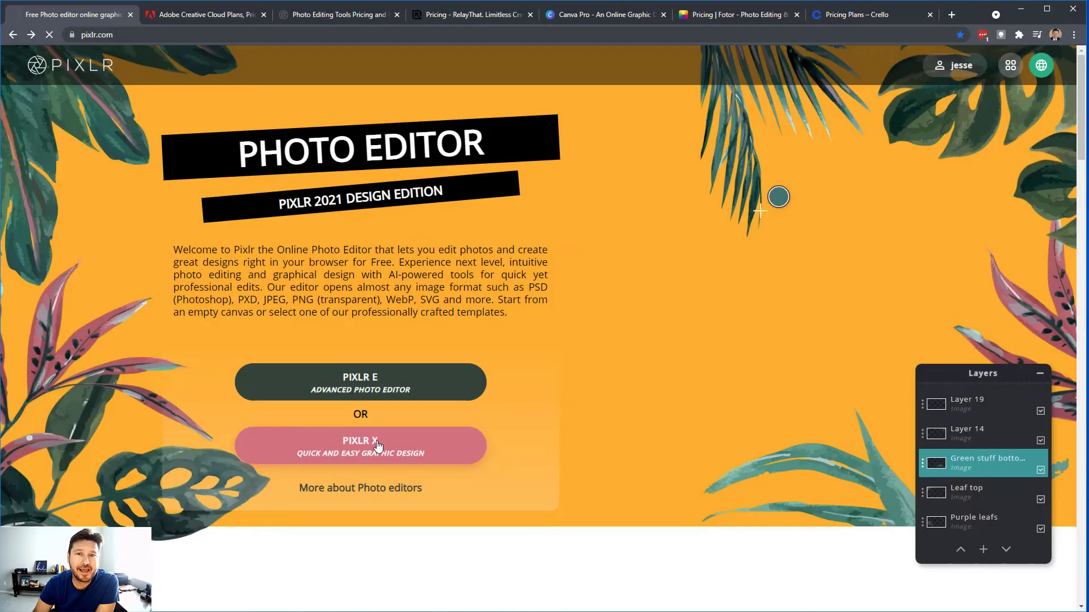
# - Switch to Pixlr X and open the flamingo 'tropic fever' project
pyautogui.click(382, 434)
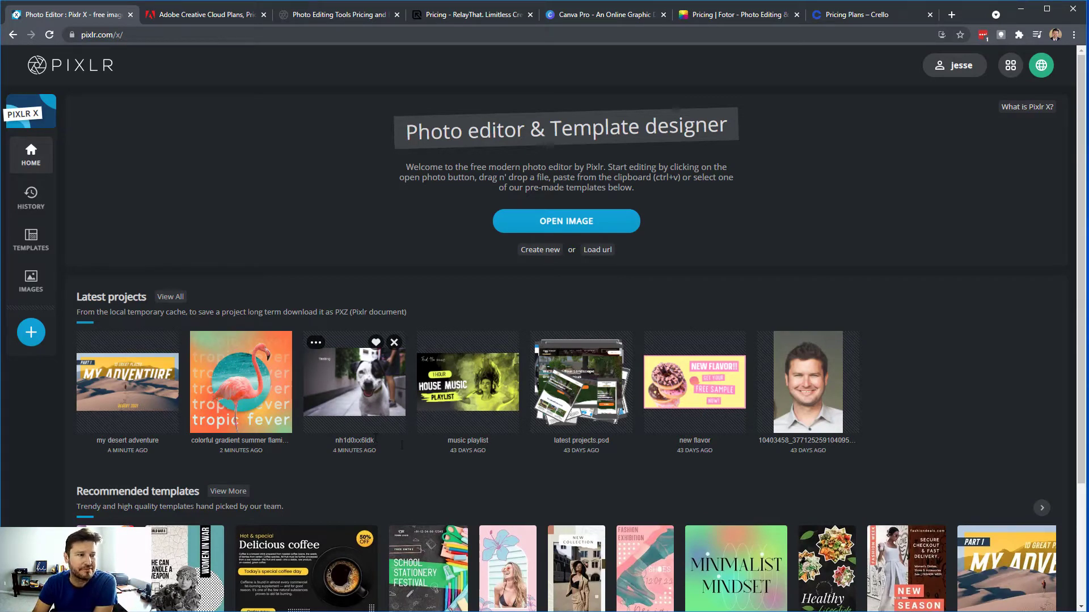
pyautogui.scroll(-1, 263, 363)
pyautogui.click(263, 363)
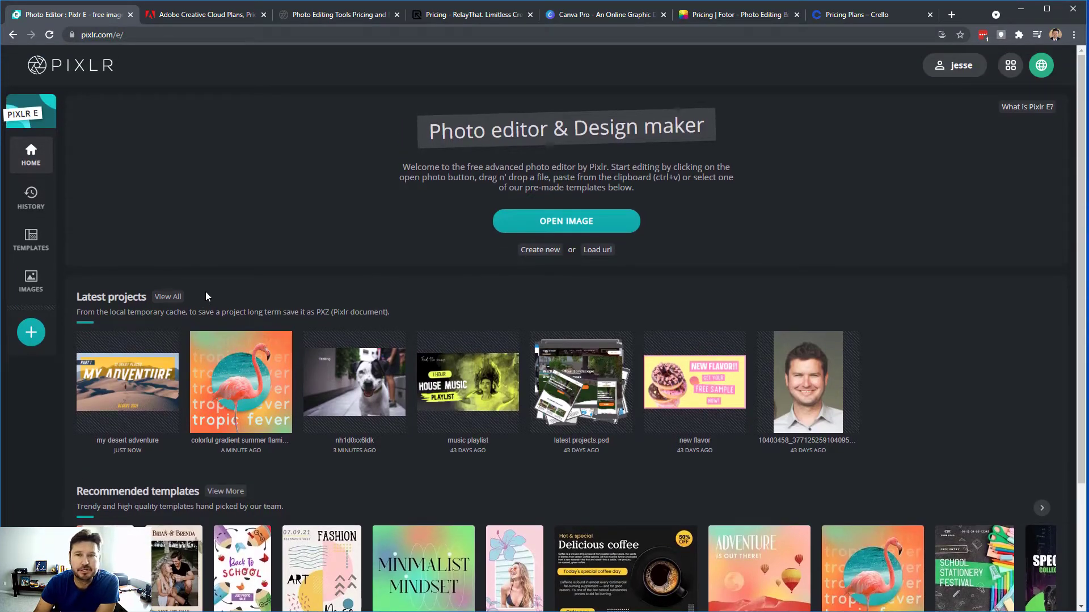
# - Open the flamingo project from Latest projects in Pixlr E, then go to the Pixlr X start page
pyautogui.click(214, 415)
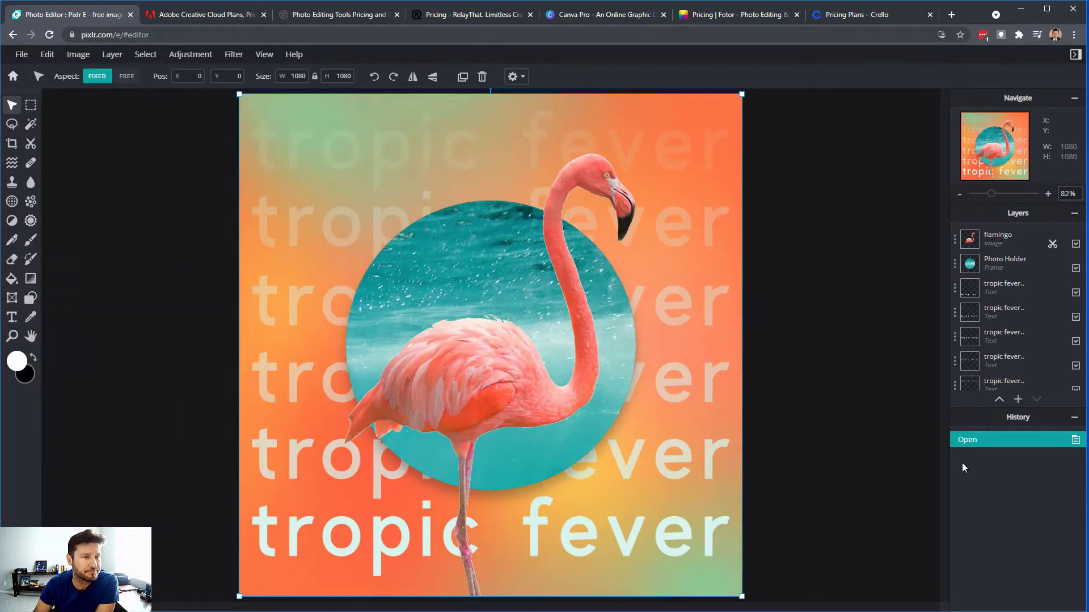
pyautogui.click(12, 36)
pyautogui.click(373, 444)
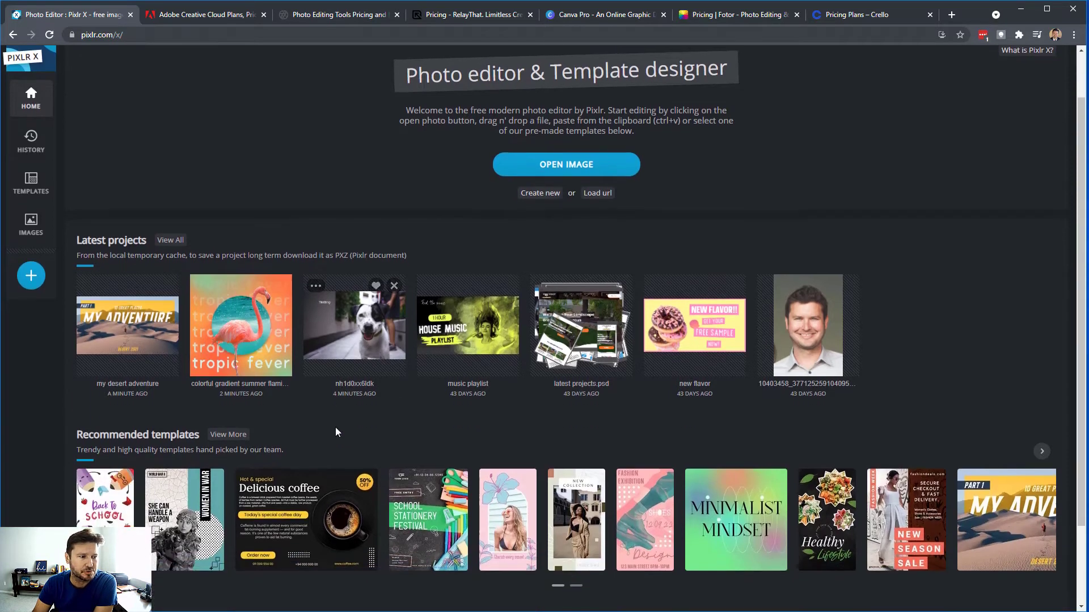
# - Open the flamingo project with the red Imperfect title in Pixlr X, then return to the Pixlr home page
pyautogui.click(245, 340)
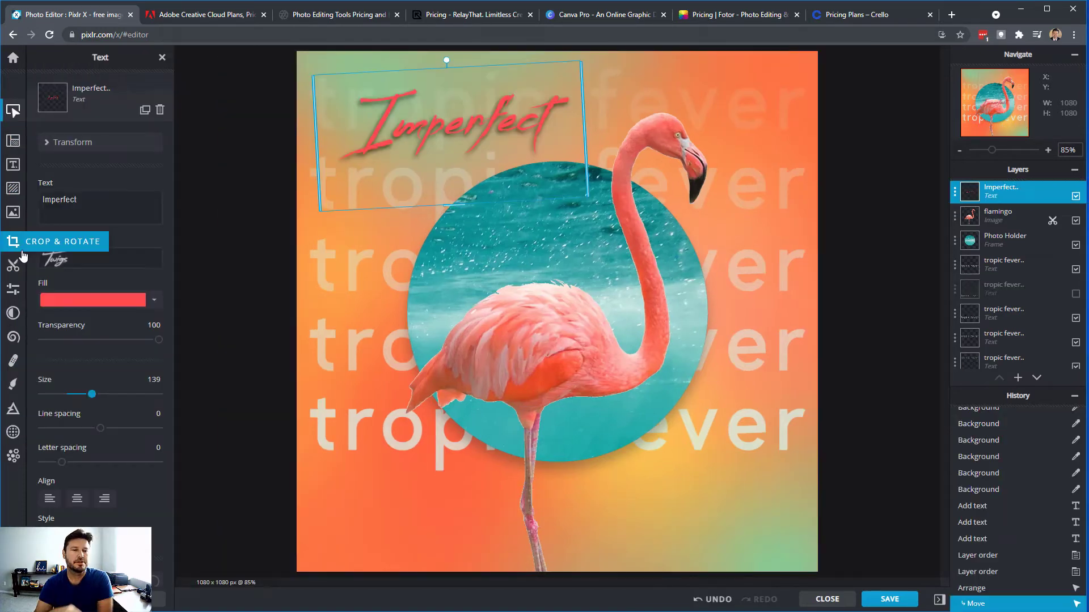
pyautogui.click(12, 34)
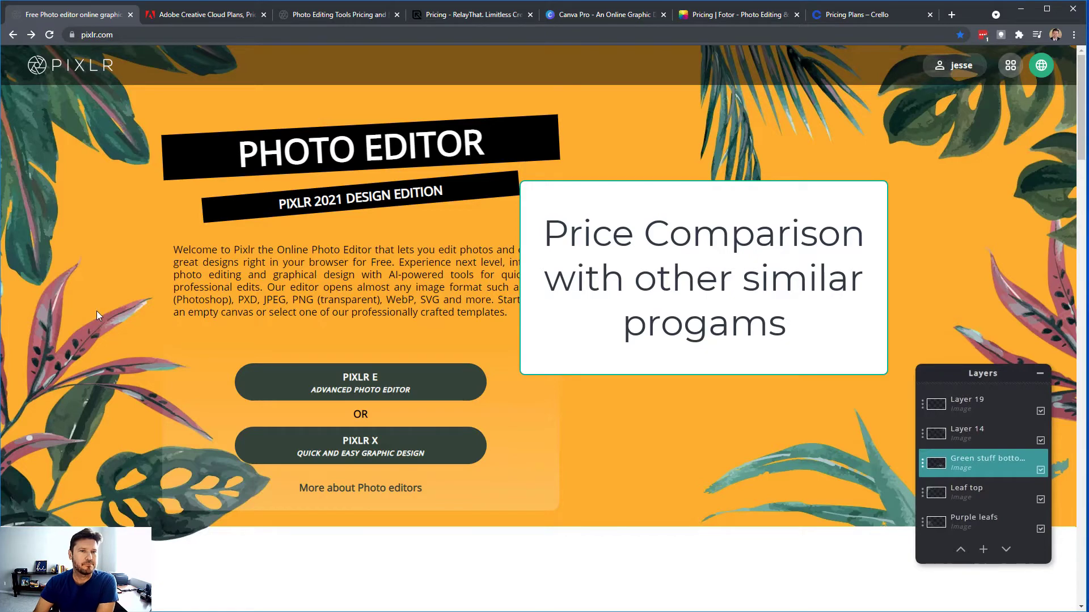
# - Review Pixlr's Free, Premium (USD 4.90/mo) and Creative Pack (USD 14.99/mo) pricing plans
pyautogui.click(204, 15)
pyautogui.click(336, 19)
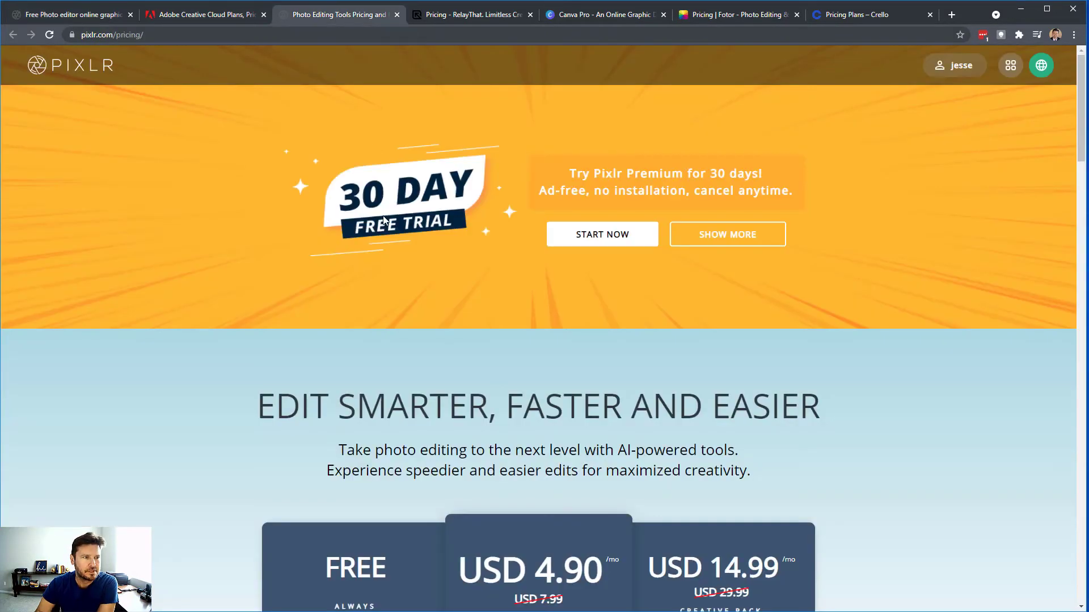
pyautogui.scroll(-4, 288, 210)
pyautogui.scroll(4, 287, 210)
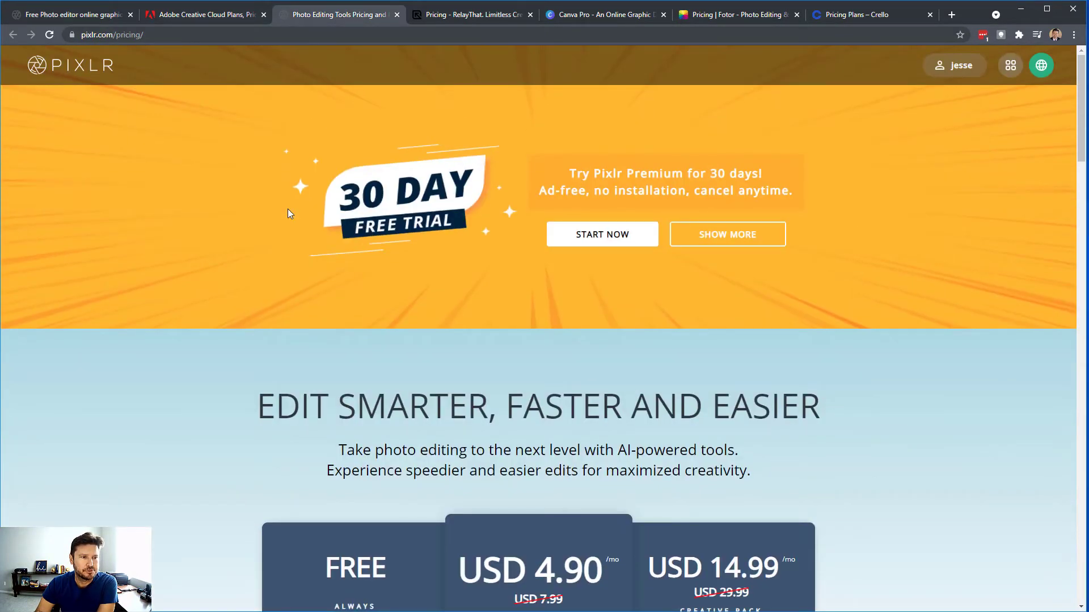
pyautogui.scroll(-7, 287, 213)
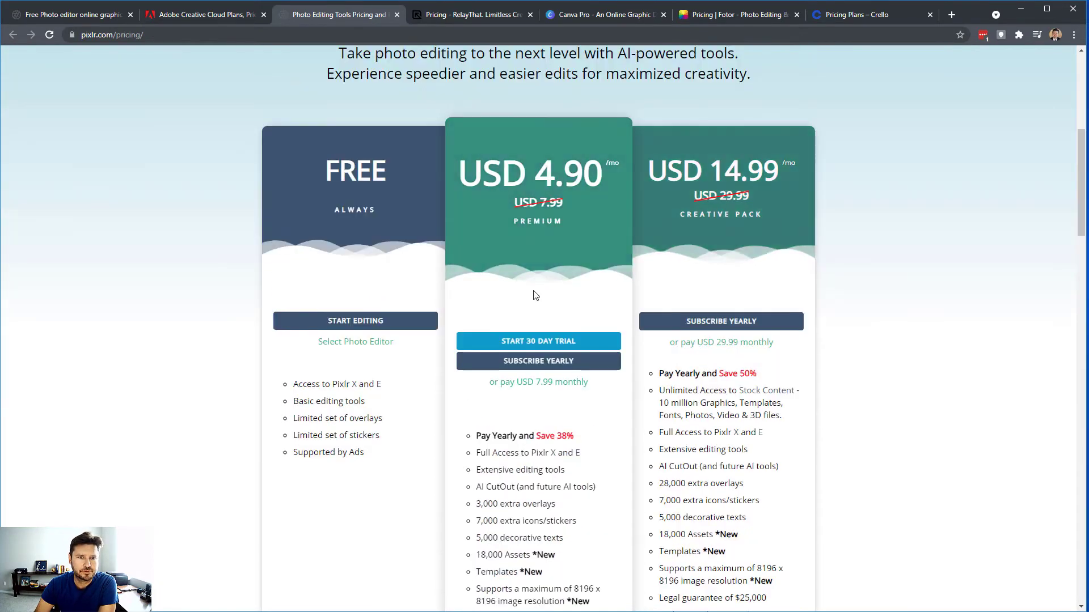
pyautogui.scroll(-1, 533, 290)
pyautogui.scroll(-2, 533, 290)
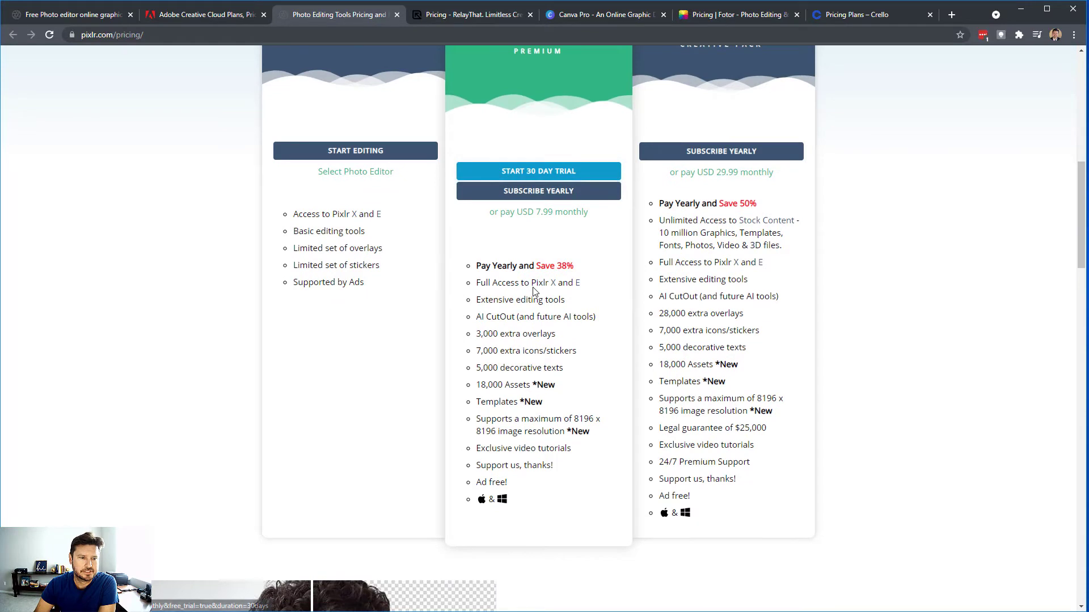
pyautogui.scroll(1, 533, 290)
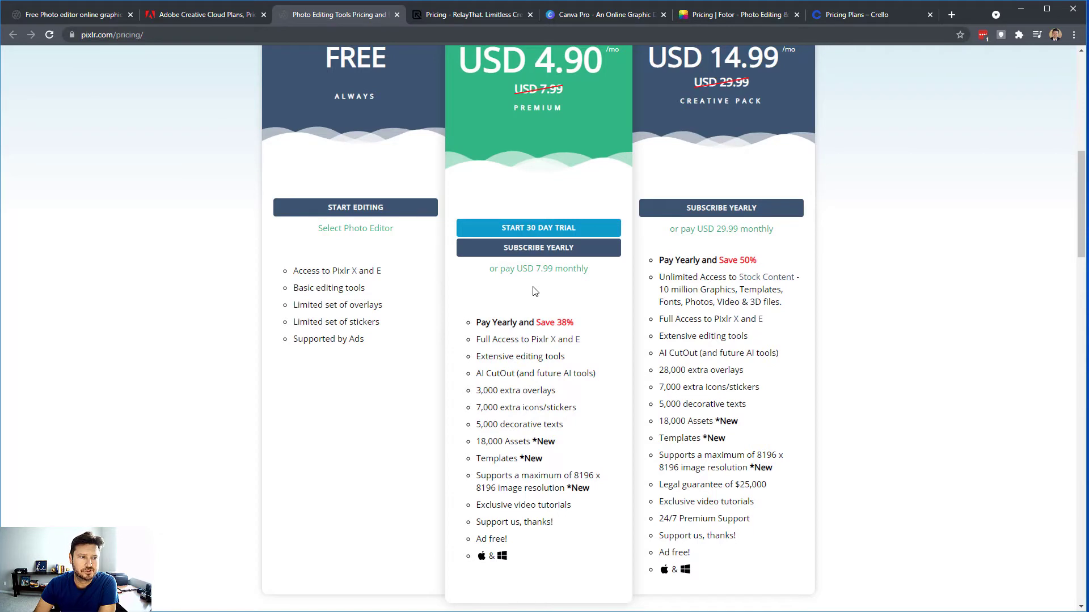
pyautogui.scroll(4, 533, 291)
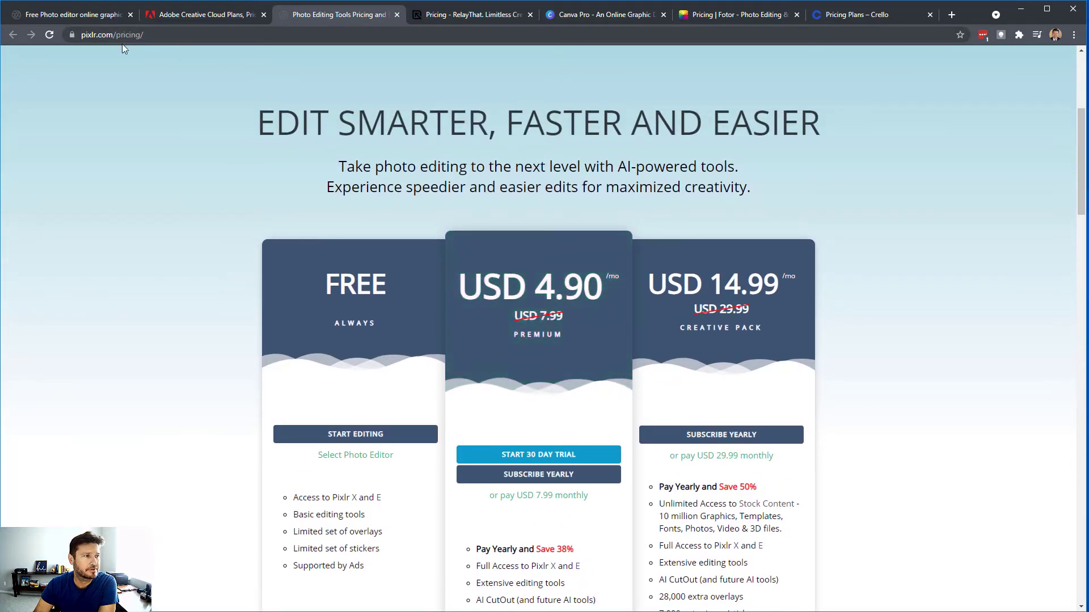
# - View Adobe's Creative Cloud Photoshop offer, then RelayThat's Pro $15, Pro+ $25 and Enterprise plans
pyautogui.click(68, 15)
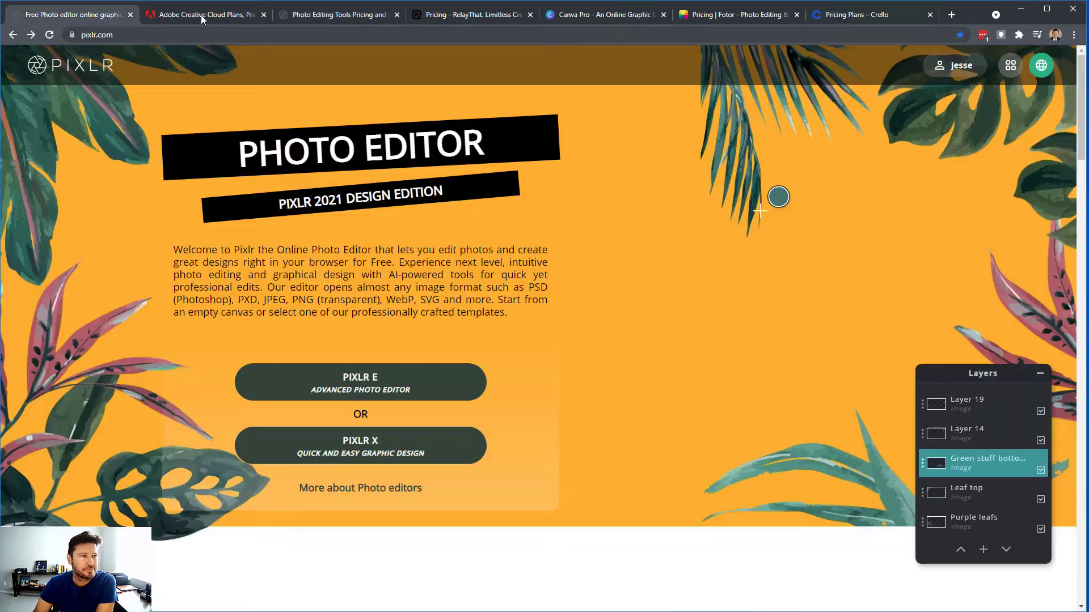
pyautogui.click(201, 15)
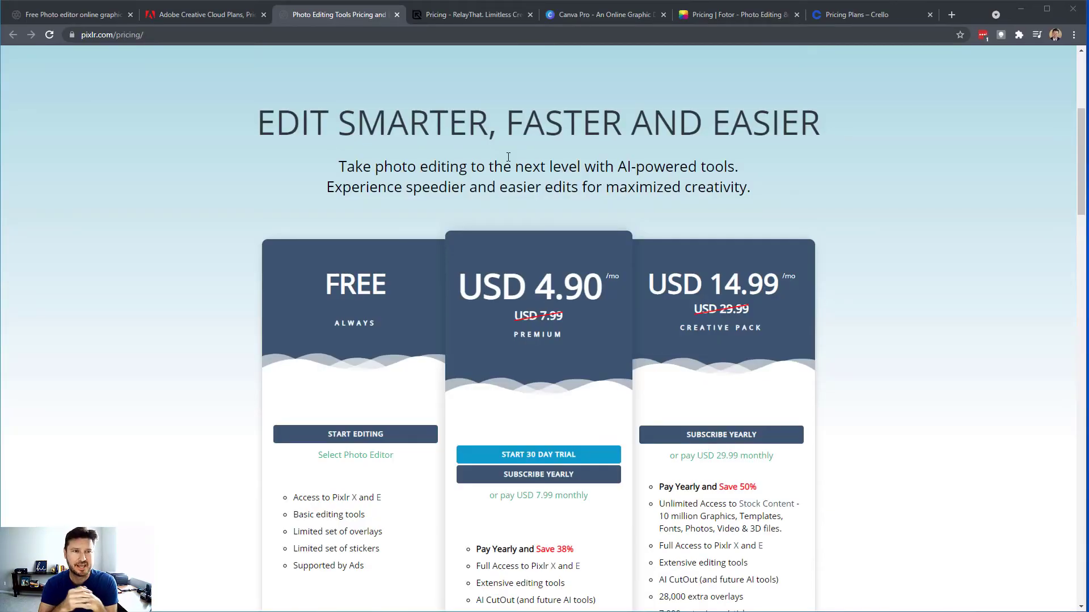
pyautogui.hotkey('ctrl', 'Tab')
pyautogui.scroll(-1, 425, 161)
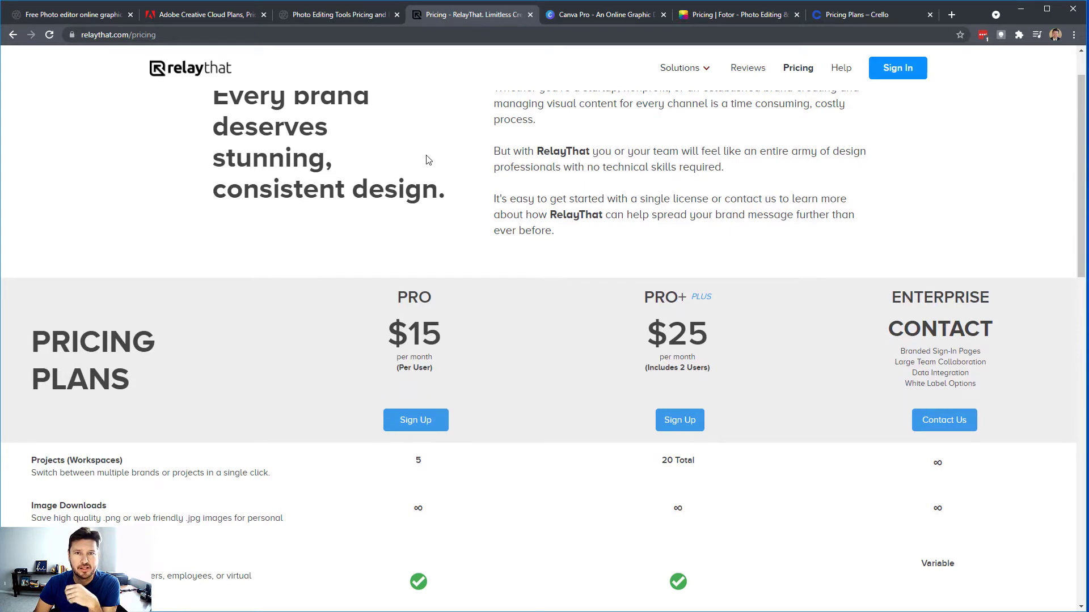
# - Compare Canva Pro and Fotor premium pricing, ending on Crello's Starter $0 and Pro $7.99/mo plans
pyautogui.scroll(1, 469, 207)
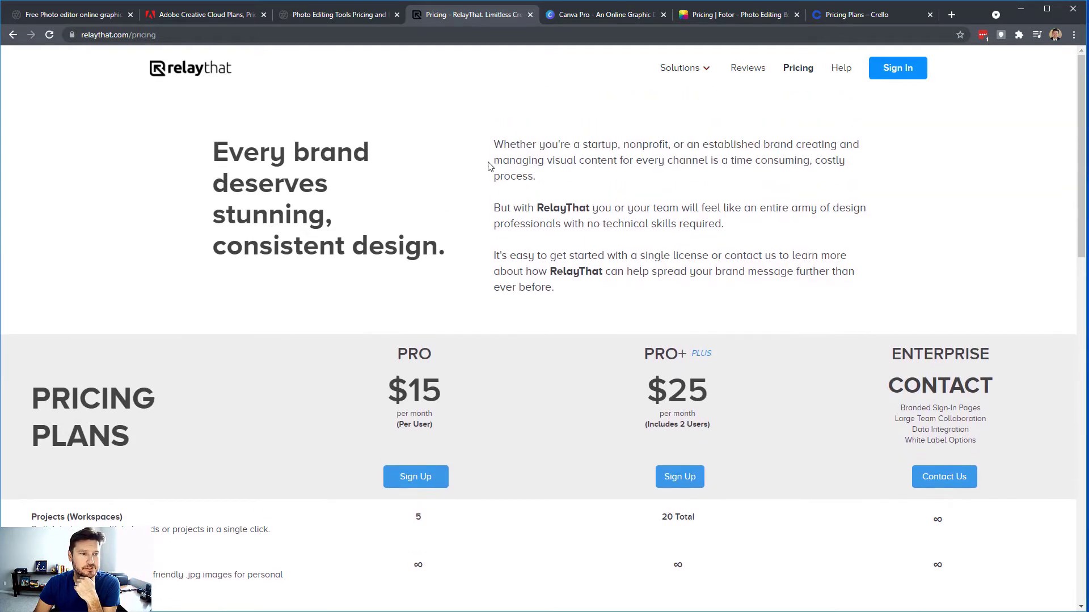
pyautogui.click(602, 14)
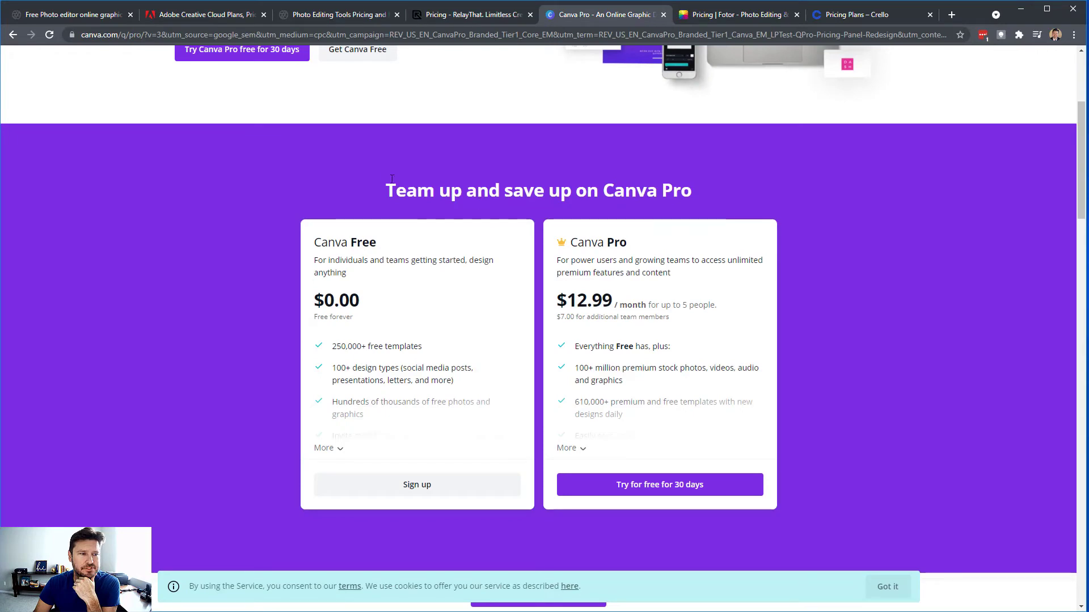
pyautogui.click(747, 17)
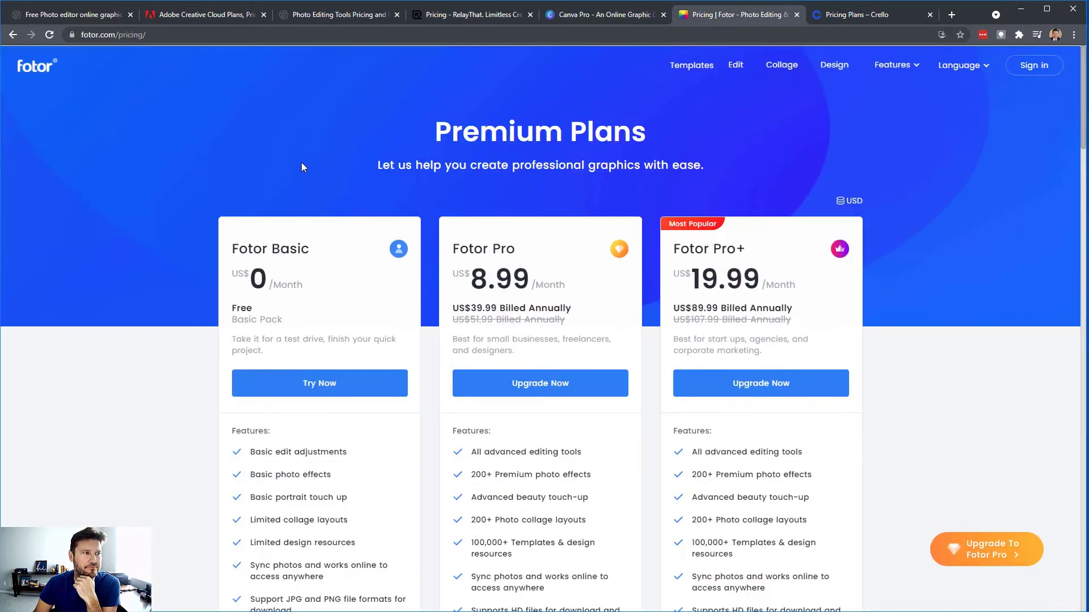
pyautogui.scroll(-1, 235, 172)
pyautogui.scroll(1, 461, 92)
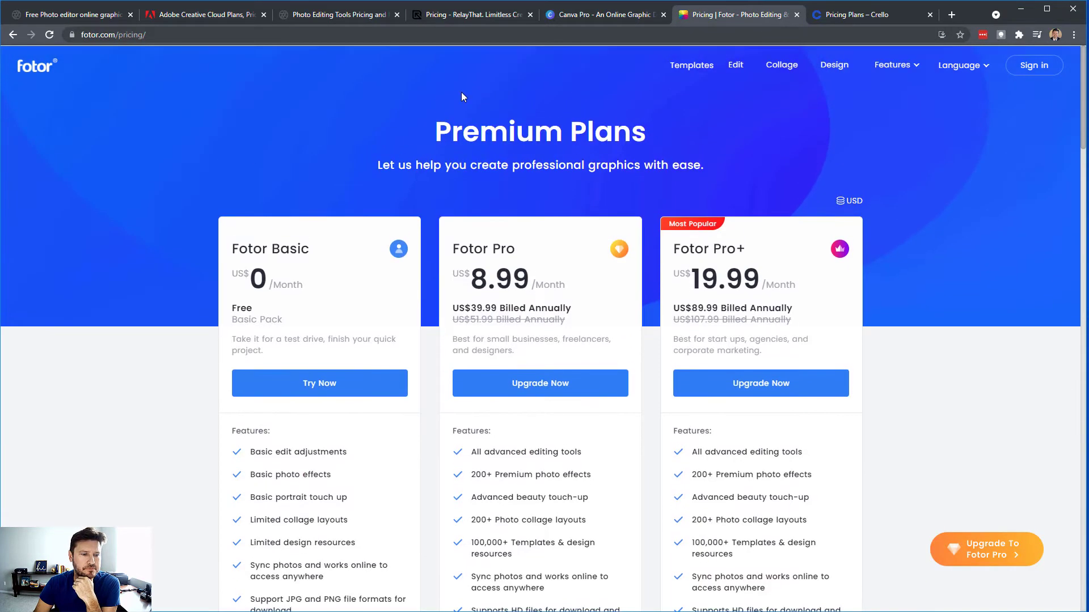
pyautogui.click(873, 14)
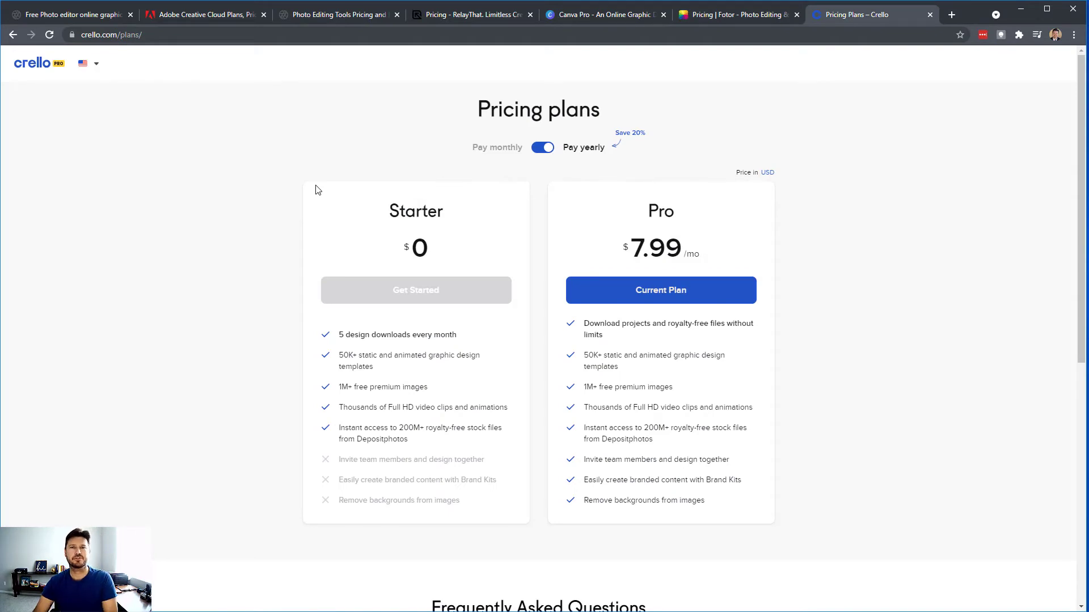